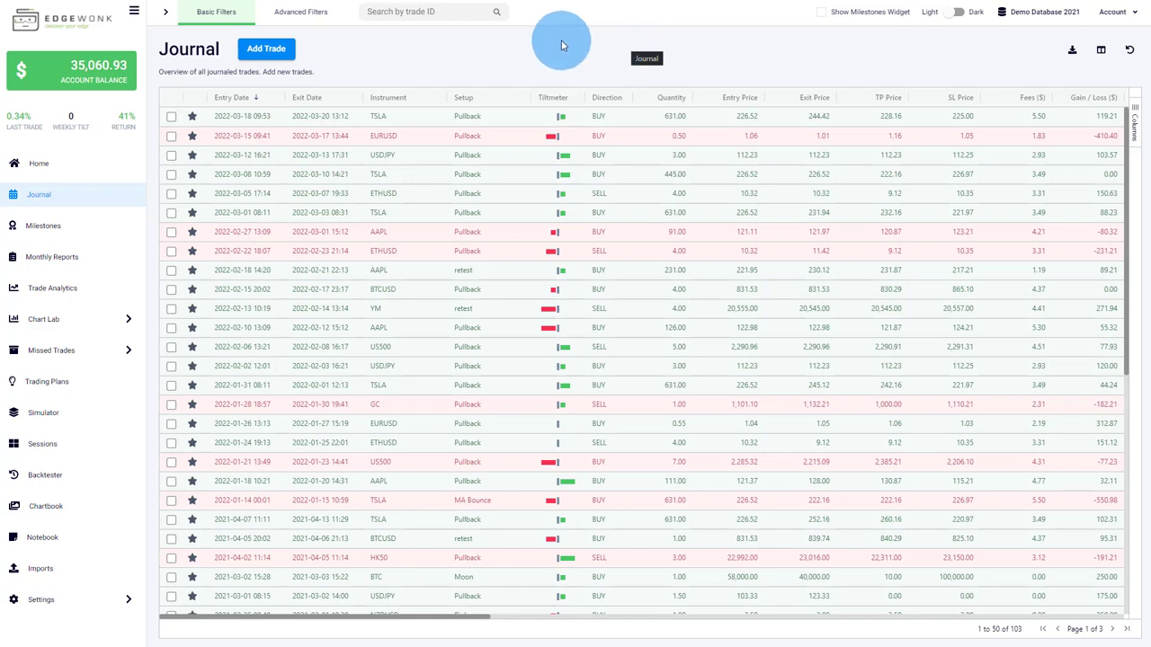
Try adding seven custom stat fields to the advanced data of the 2022-03-15 EURUSD journal trade, and close it without saving
left_click(378, 135)
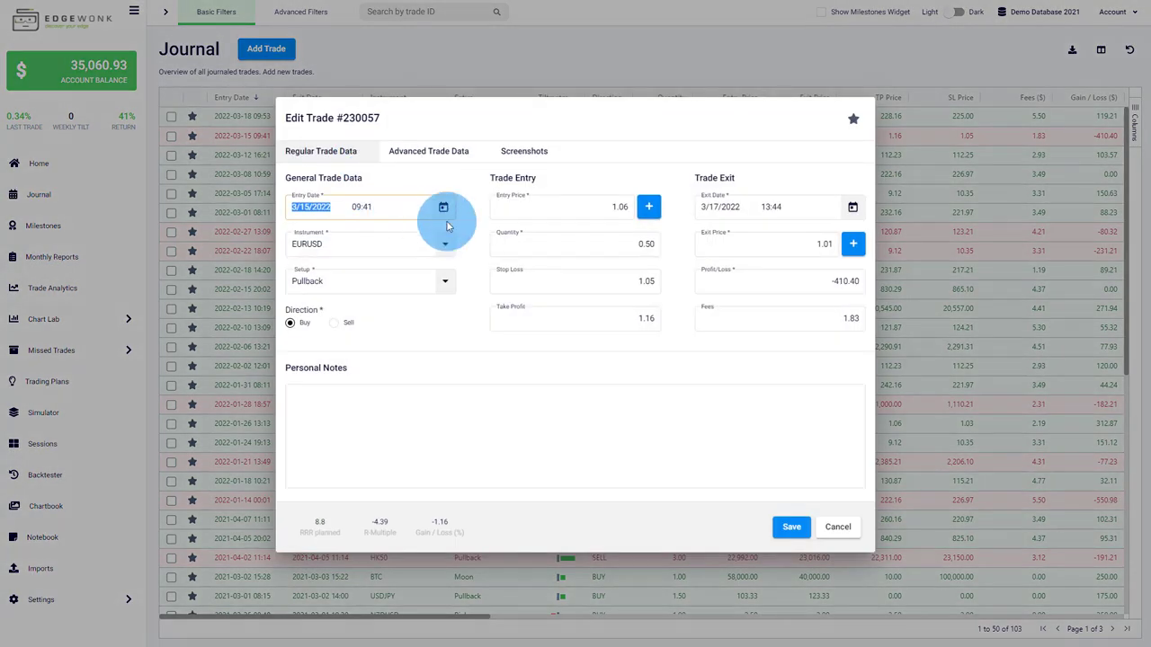
left_click(426, 150)
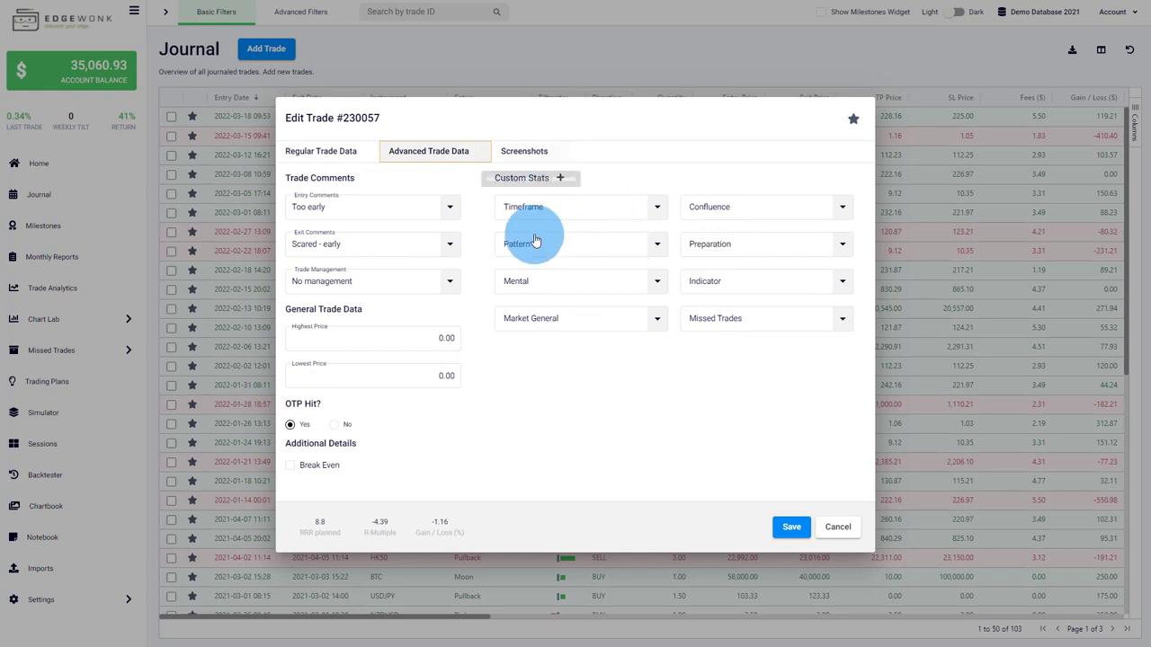
left_click(561, 178)
left_click(561, 178)
left_click(561, 178)
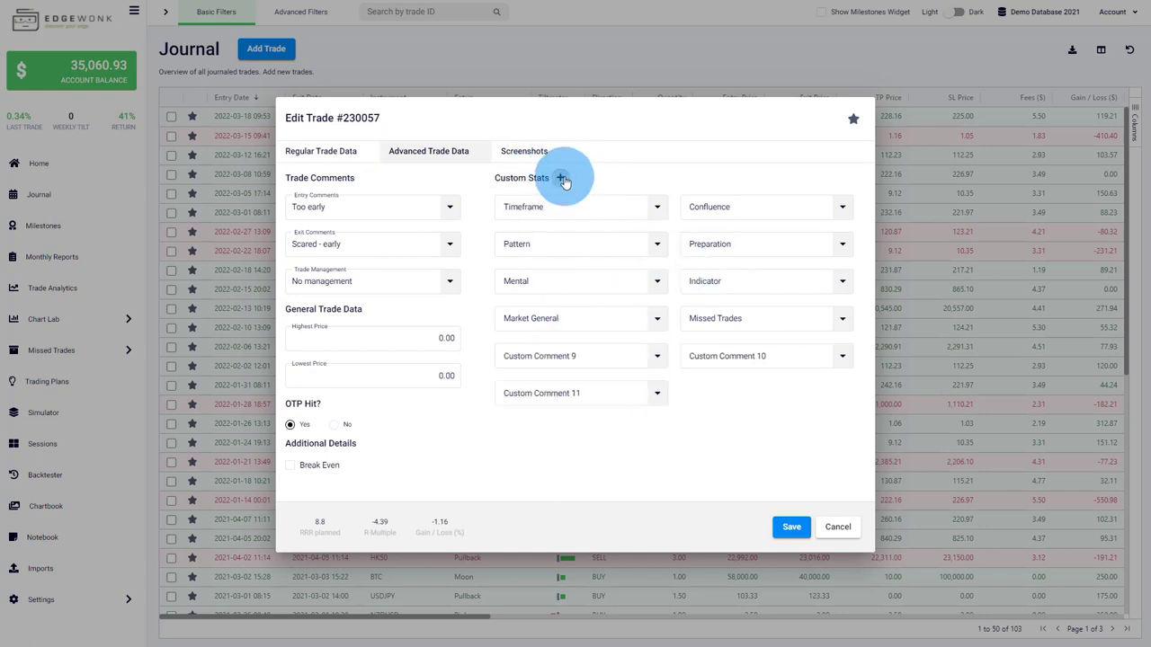
left_click(561, 178)
left_click(561, 178)
left_click(561, 178)
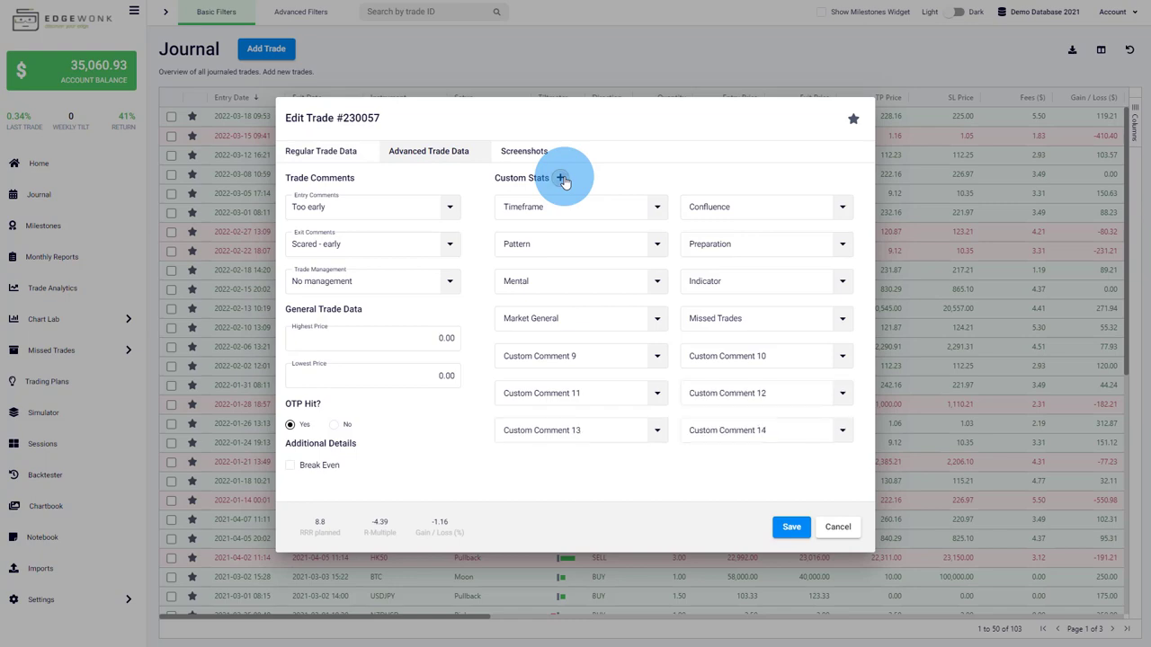
left_click(561, 178)
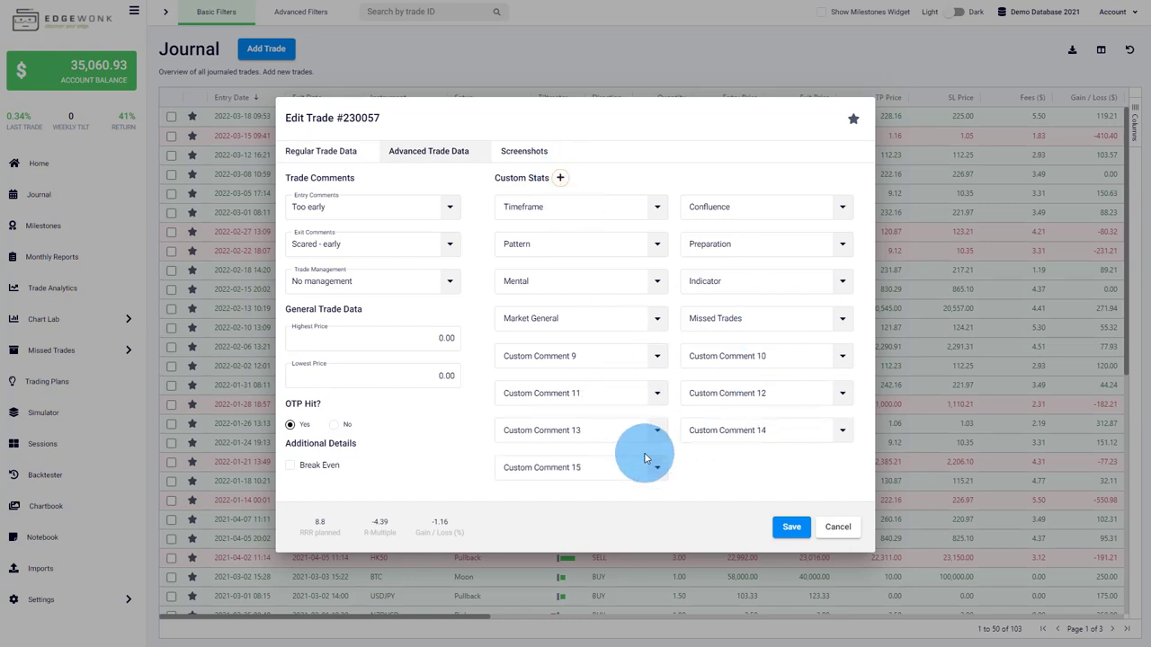
left_click(838, 527)
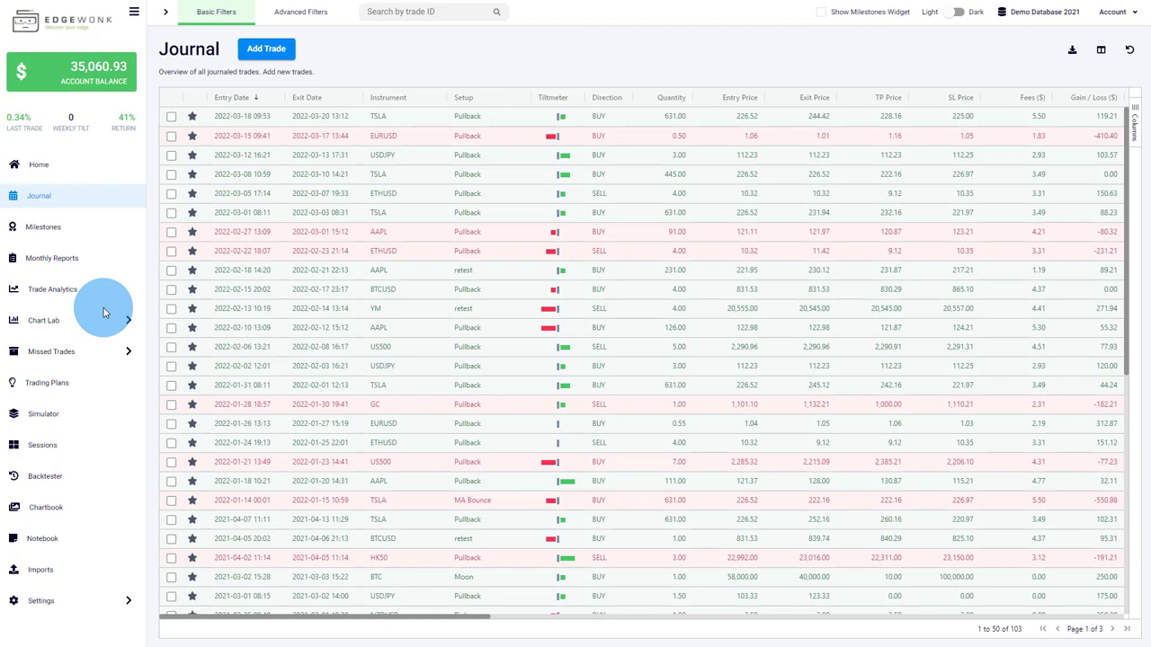
Open the Custom Statistics settings and examine the existing categories and the unused custom comment slots
left_click(44, 597)
scroll(68, 539, "down", 2)
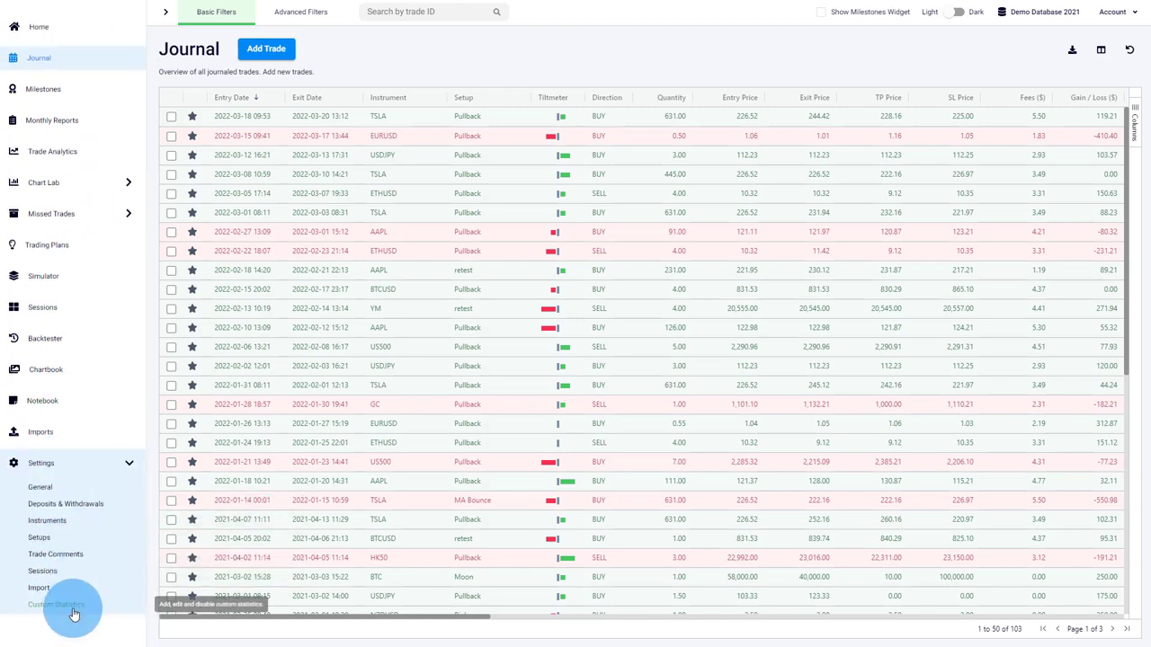
left_click(57, 604)
scroll(739, 390, "down", 3)
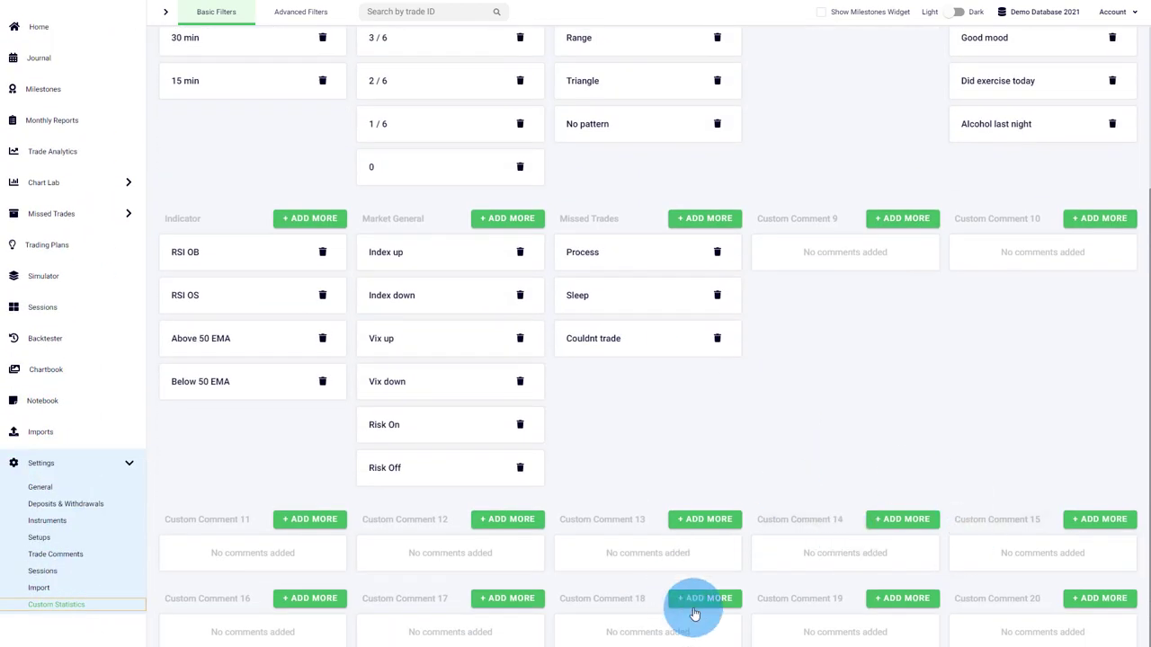
left_click(790, 519)
left_click(800, 481)
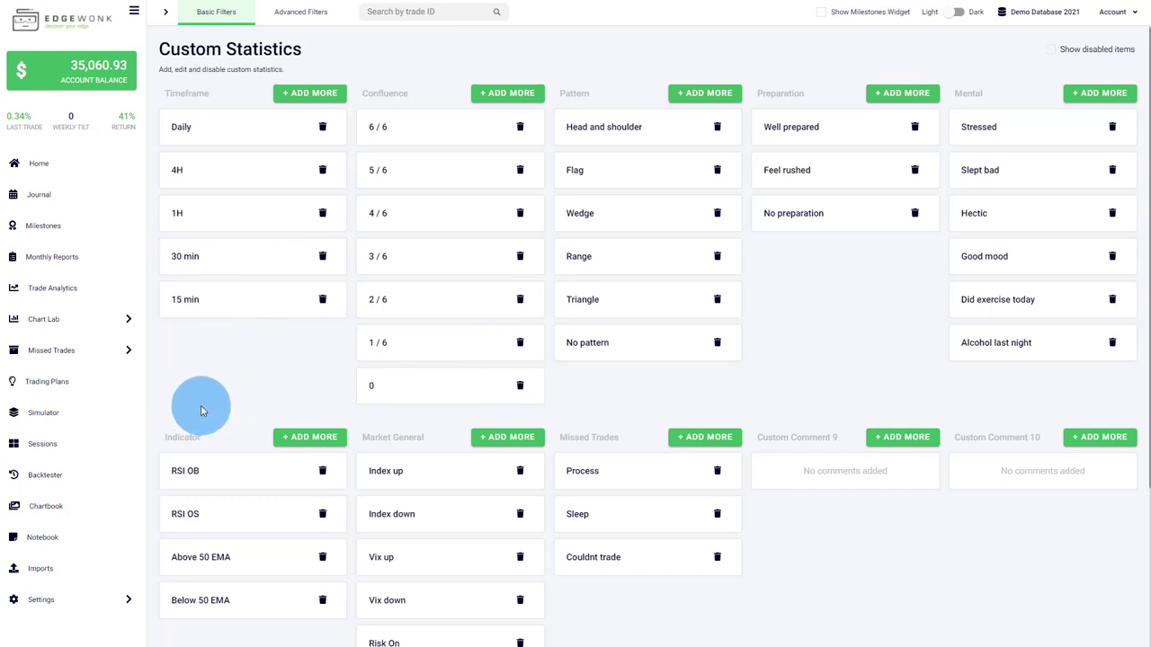
Examine the regular, advanced and screenshot sections of a new trade plan in Trading Plans, and close it without saving
left_click(65, 387)
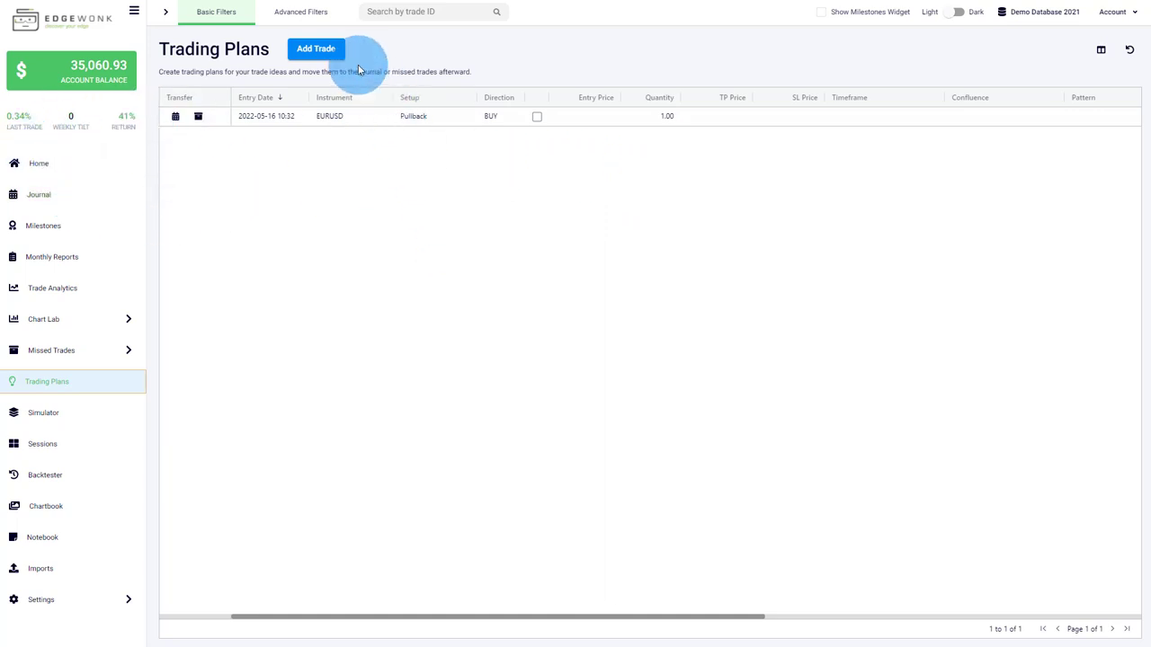
left_click(326, 54)
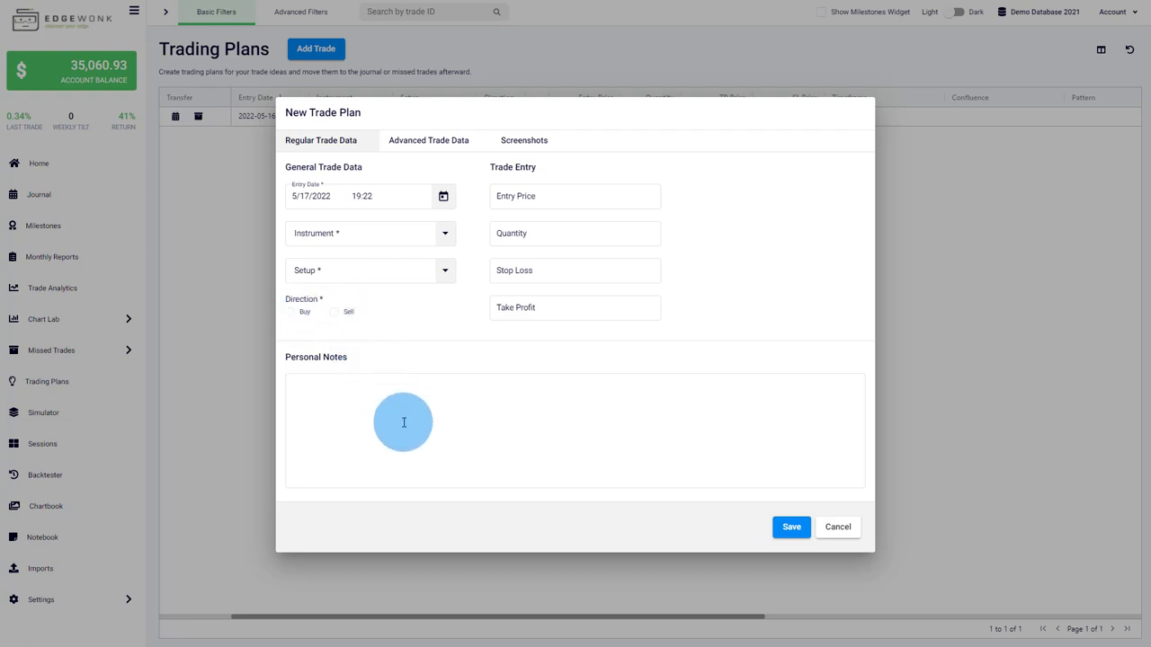
left_click(435, 141)
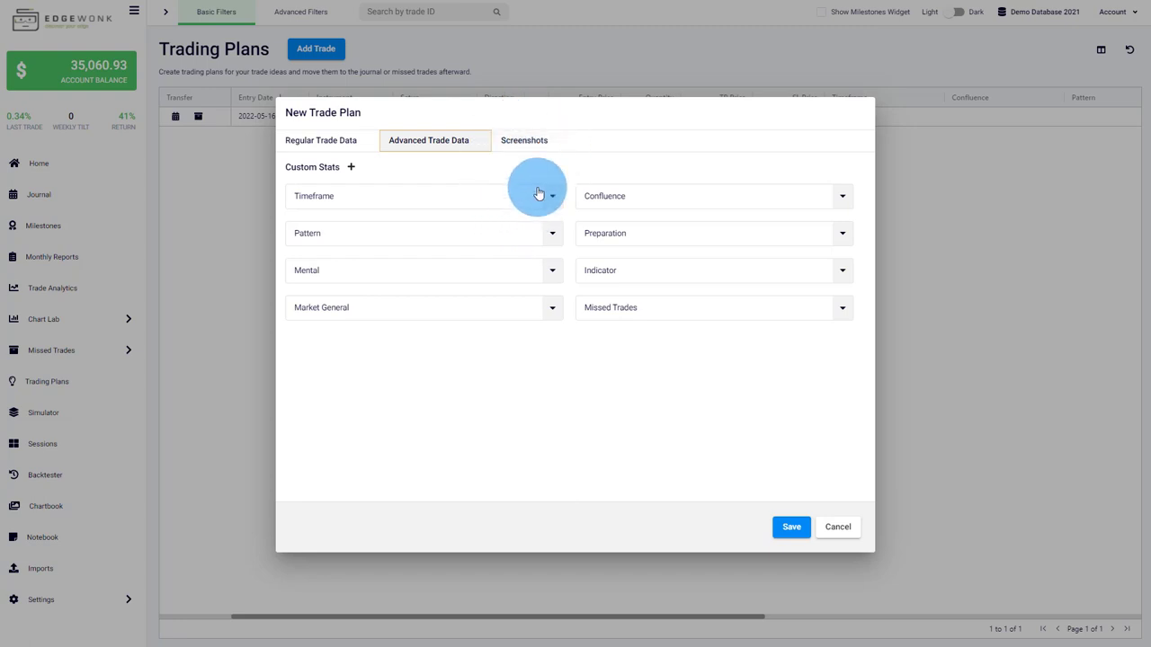
left_click(540, 143)
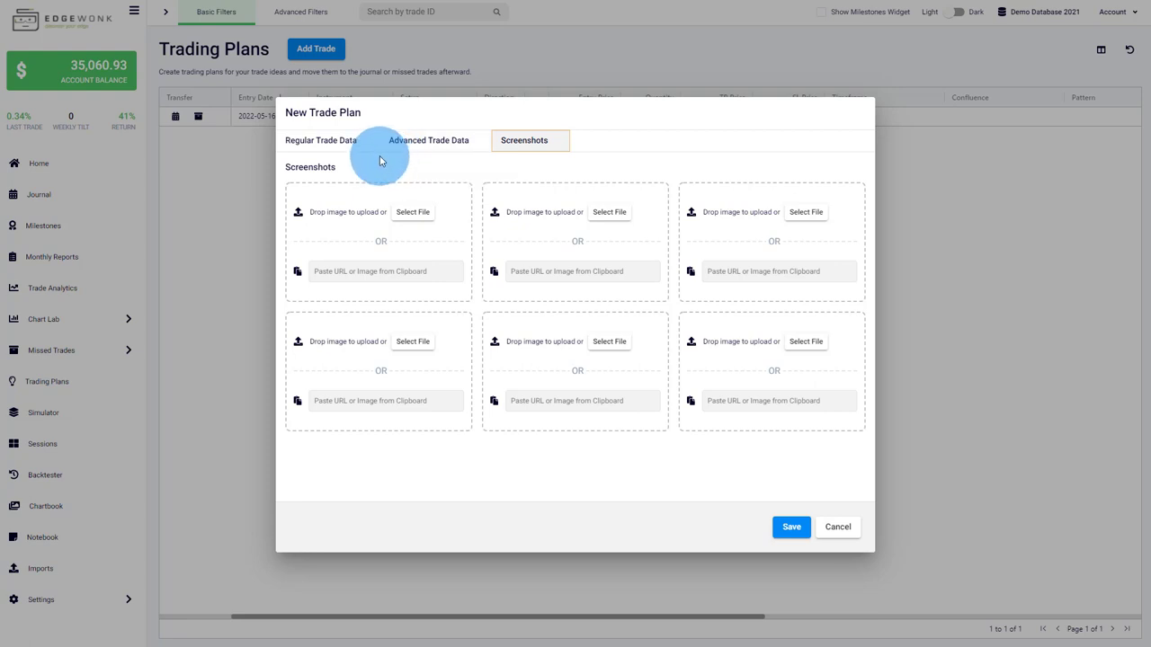
key("Escape")
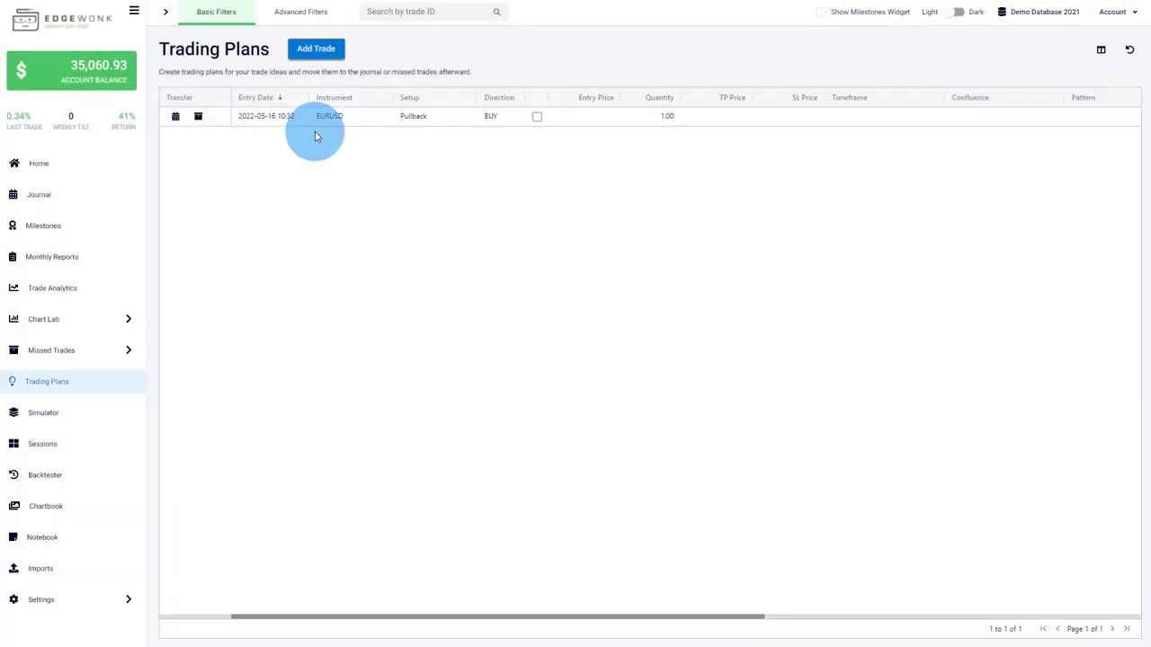
Start transferring the EURUSD trading plan to the Journal and to Missed Trades, declining each transfer
left_click(176, 117)
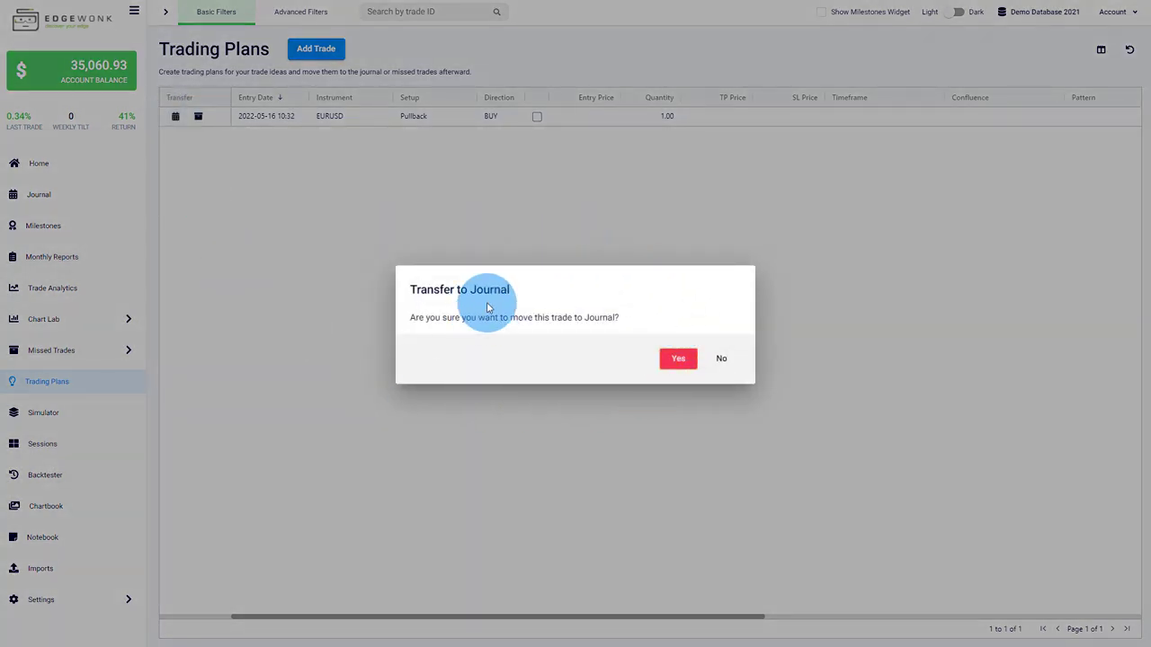
left_click(722, 360)
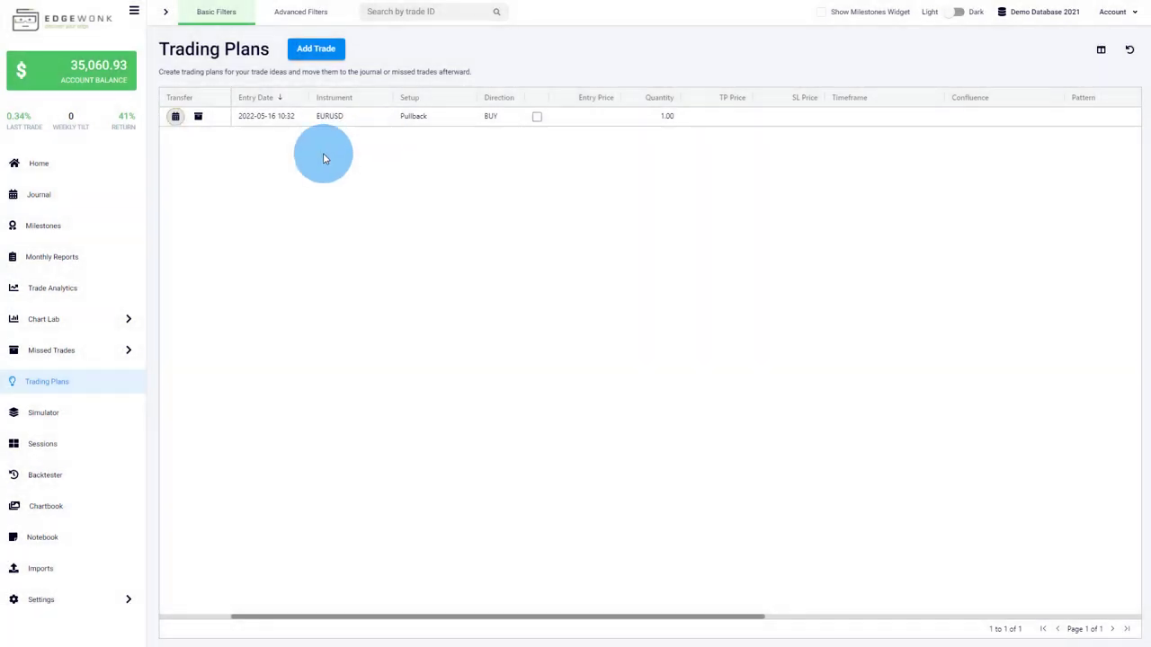
left_click(198, 119)
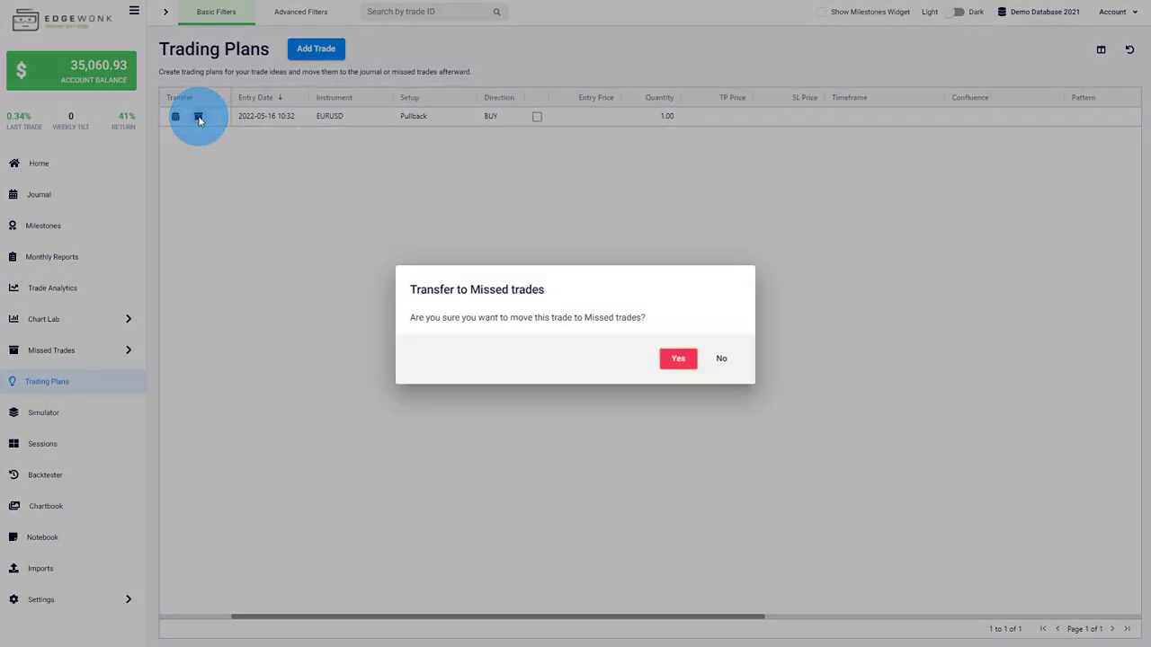
left_click(720, 364)
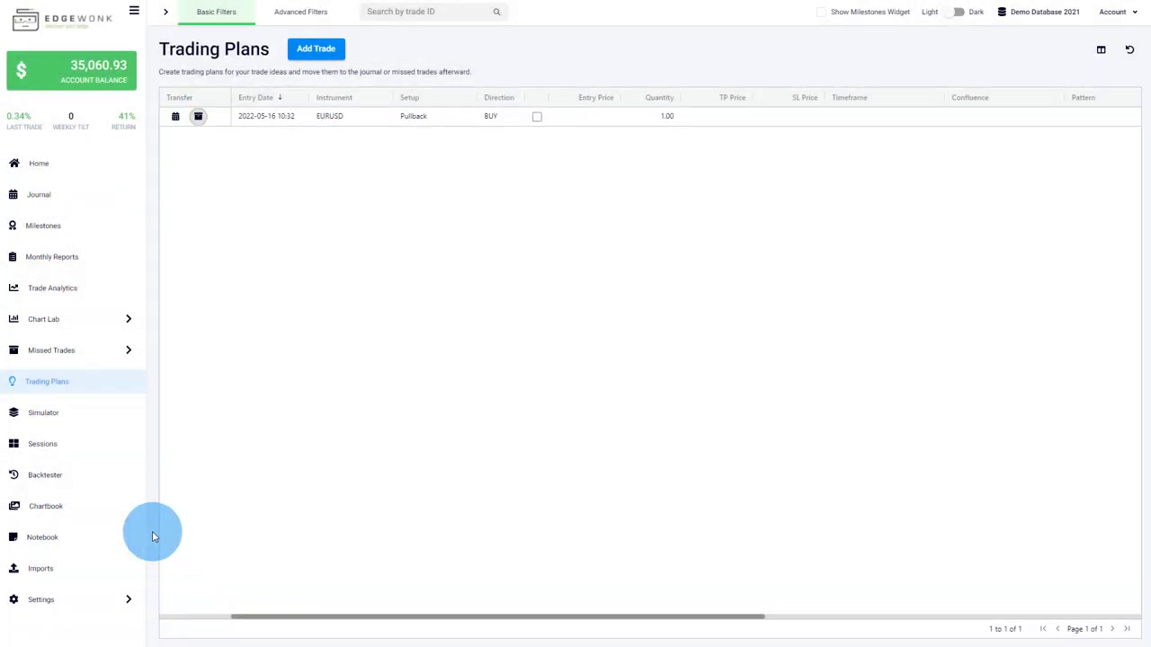
Open the Chartbook and collapse the Journal Trades, Missed Trades and Trading Plans sections
left_click(88, 509)
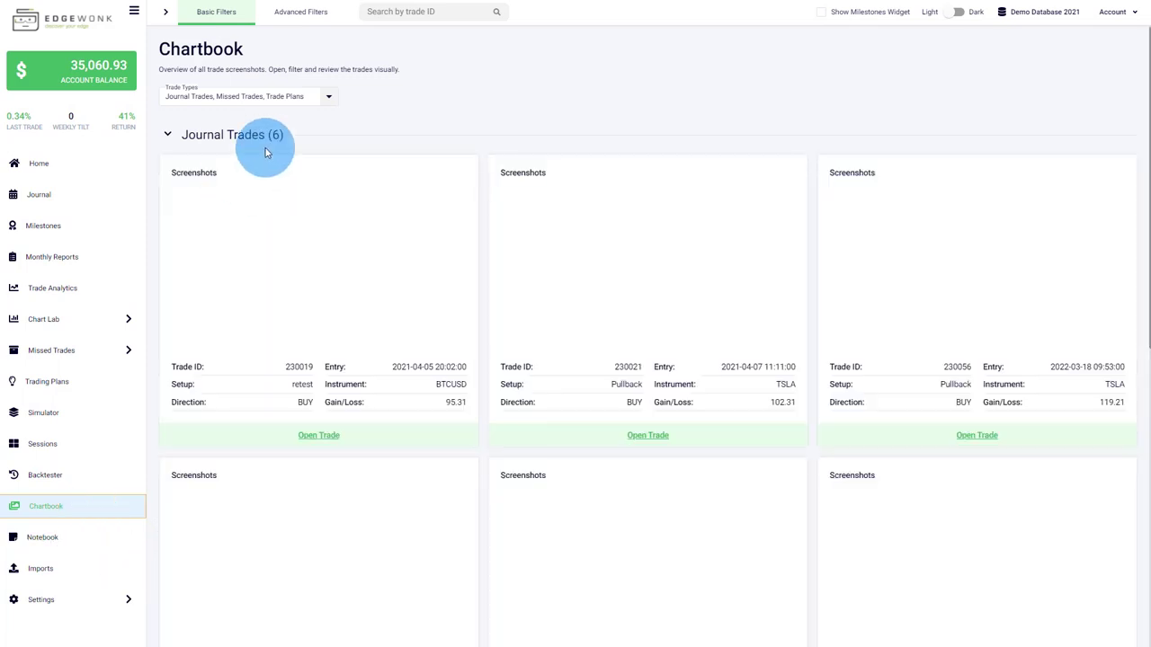
left_click(168, 134)
left_click(168, 193)
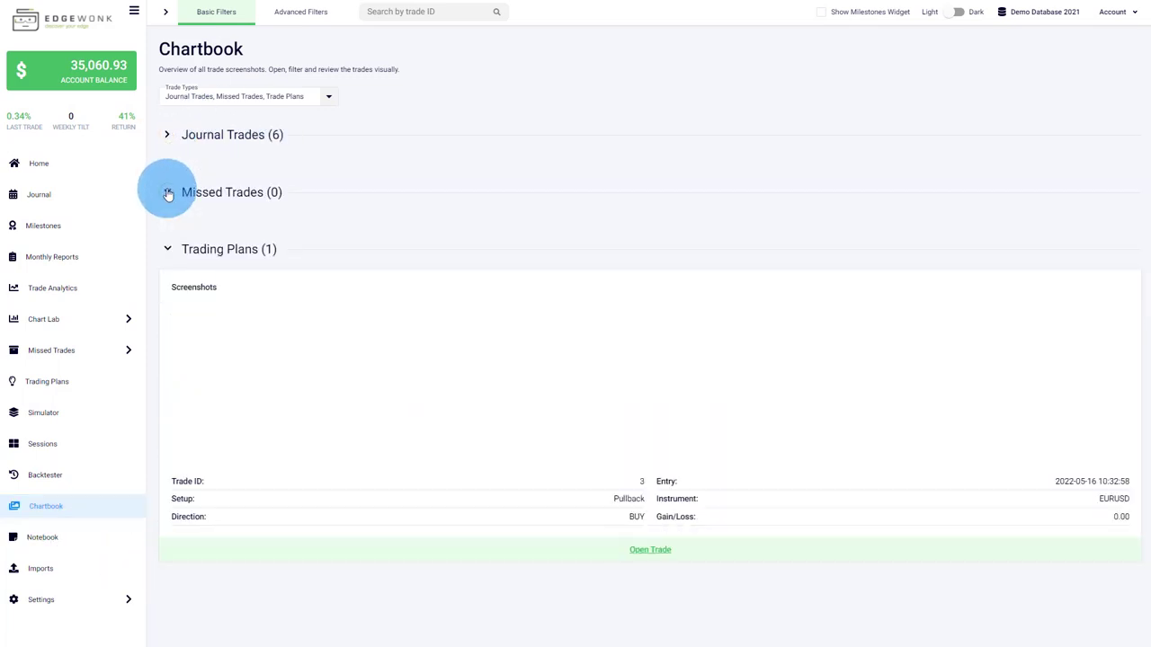
left_click(167, 249)
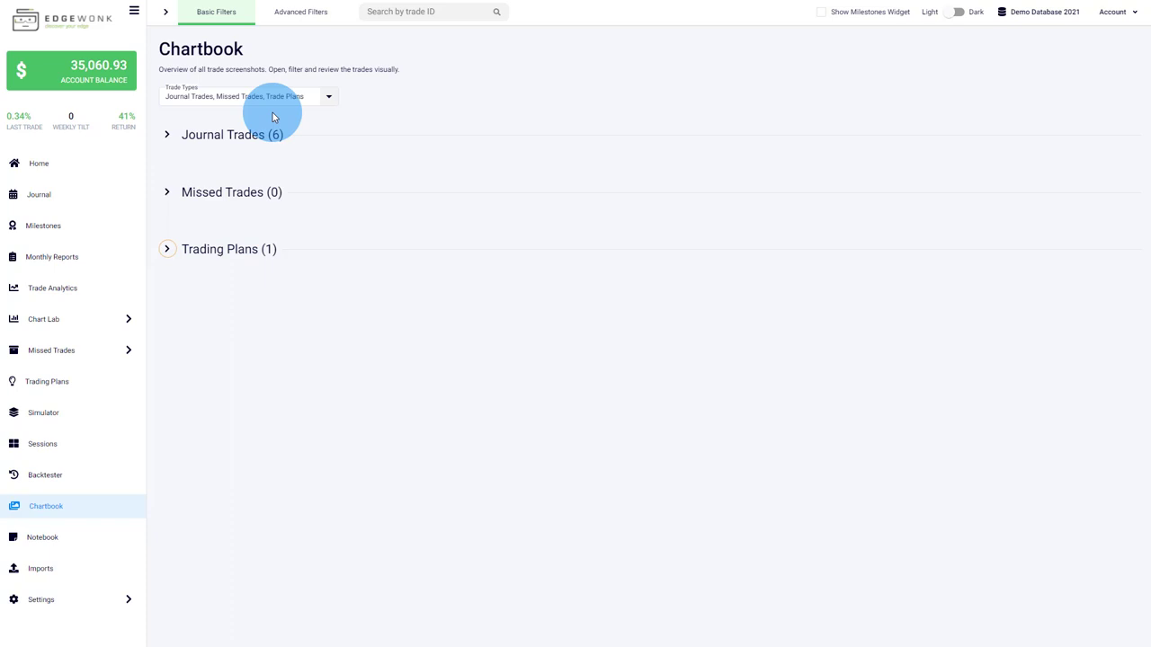
left_click(172, 137)
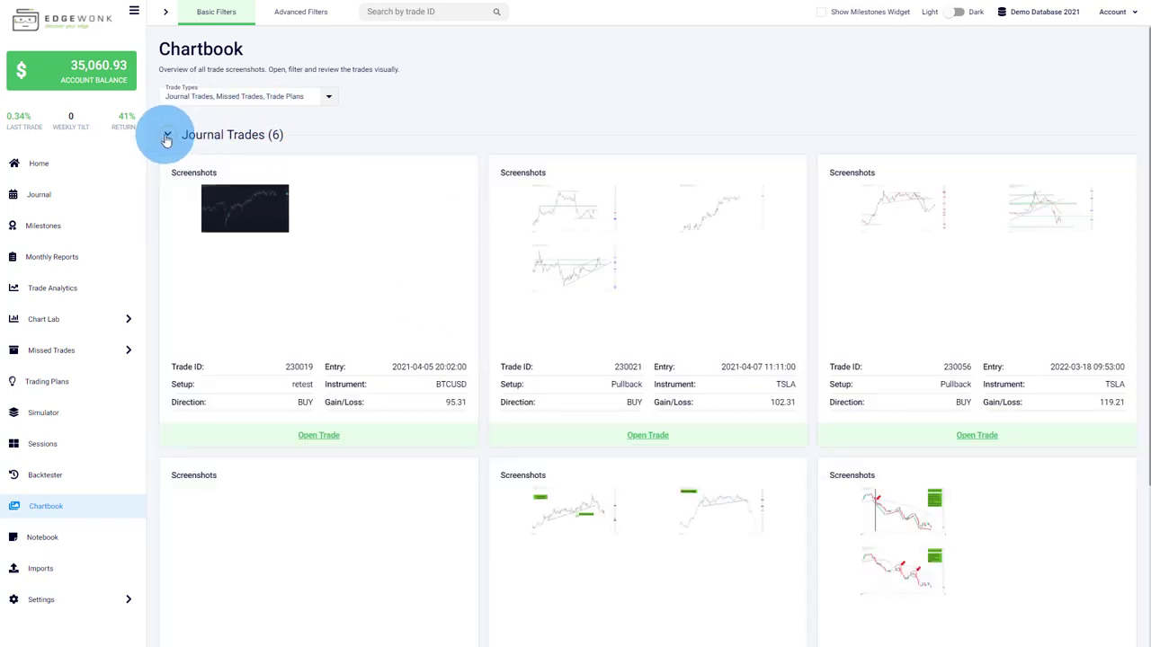
left_click(167, 136)
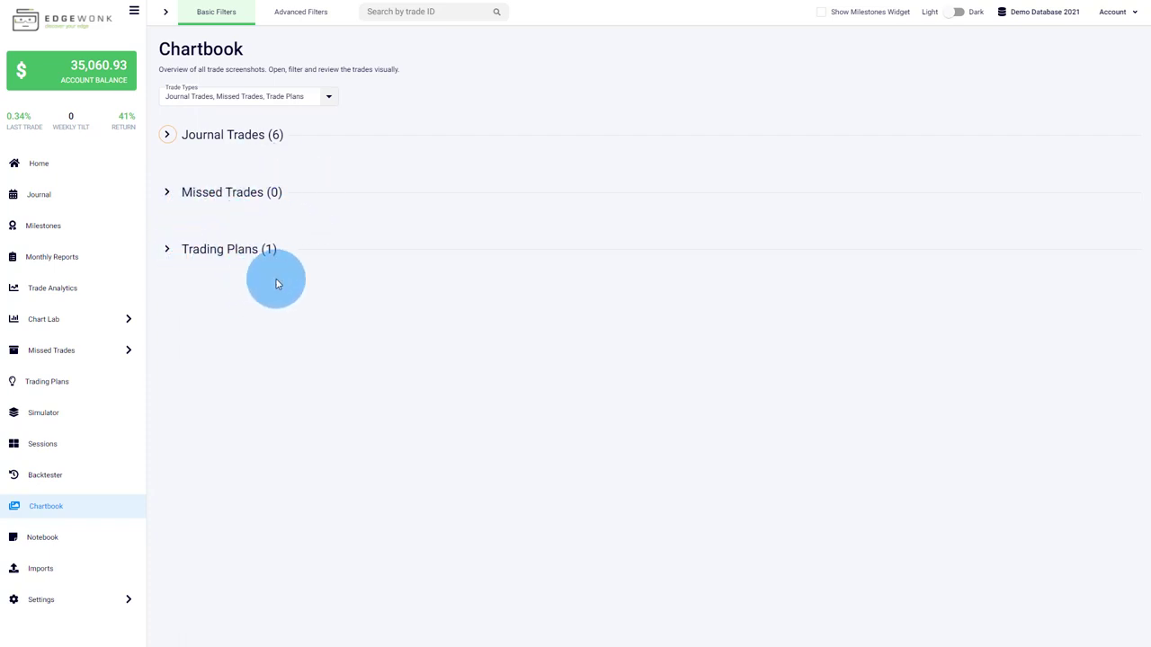
Toggle Journal Trades off and back on in the Chartbook's trade types filter, and collapse the Journal Trades section
left_click(236, 97)
left_click(216, 99)
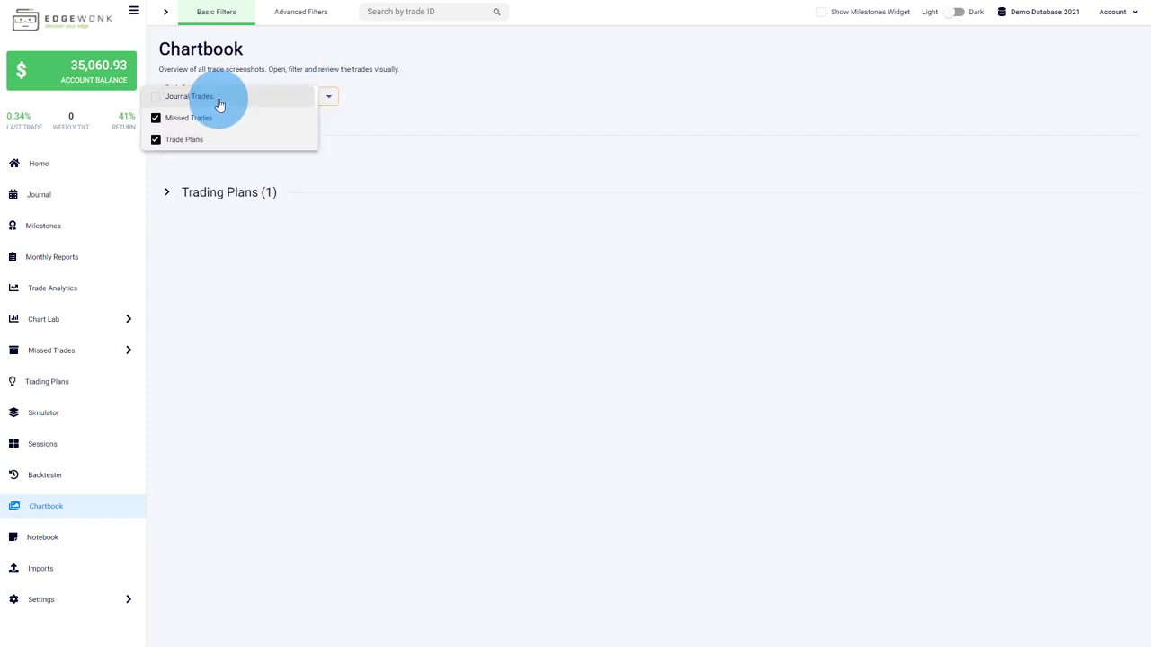
left_click(216, 97)
left_click(225, 103)
left_click(225, 103)
left_click(411, 96)
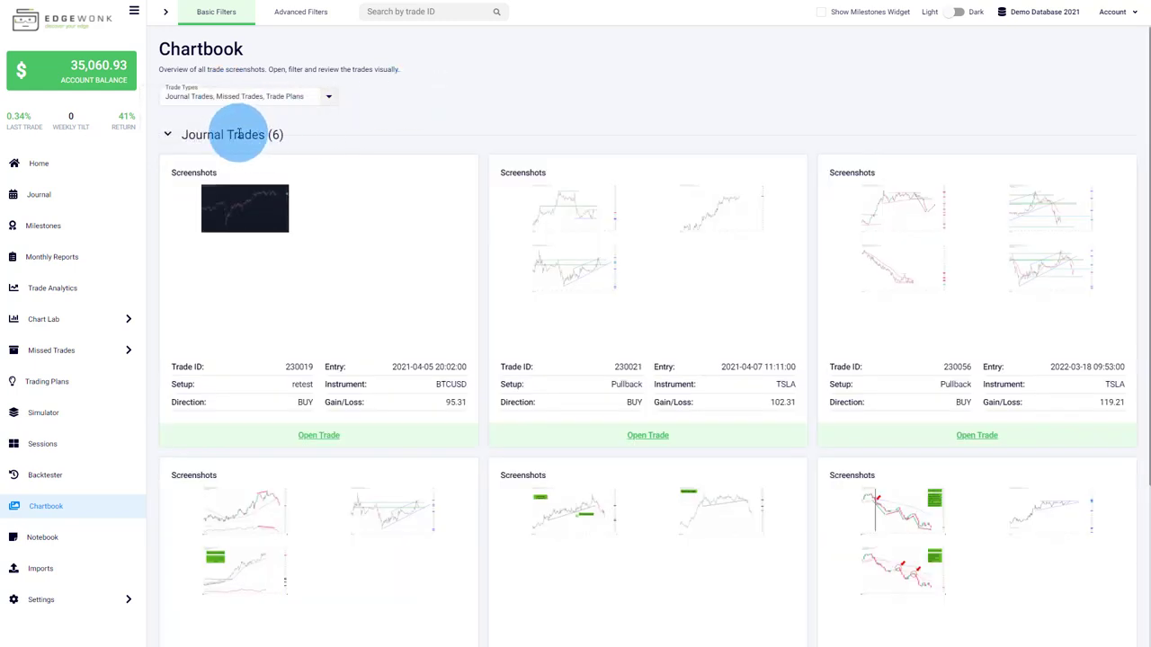
left_click(239, 134)
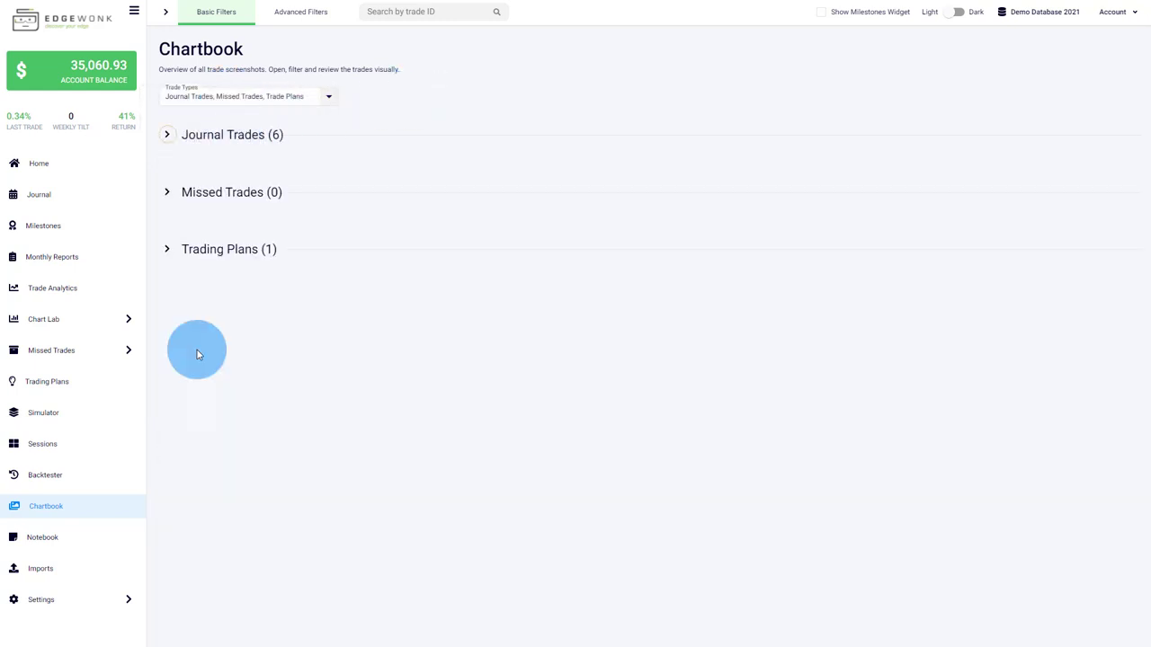